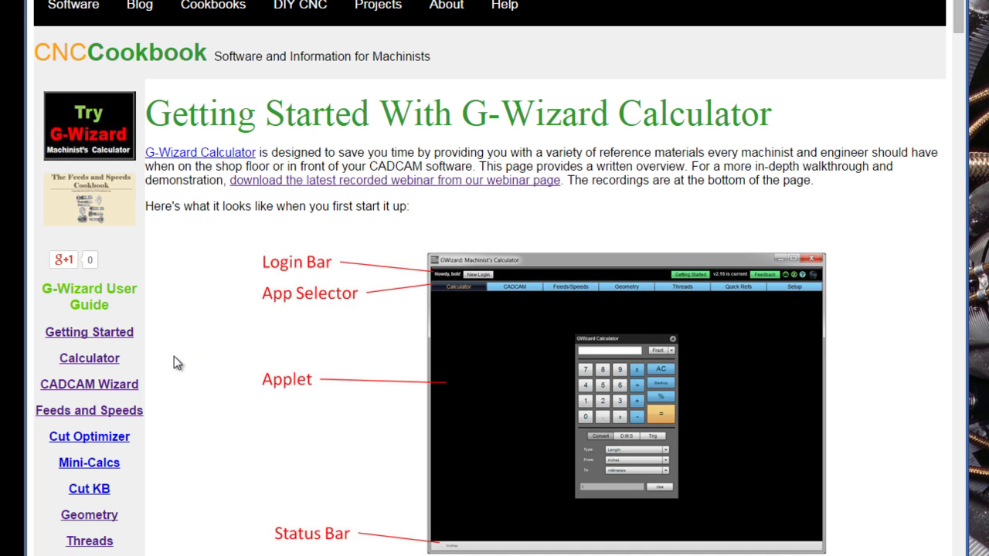
Scroll down and back up the Getting Started guide's annotated interface screenshot
scroll(172, 363, down, 2)
scroll(176, 363, up, 2)
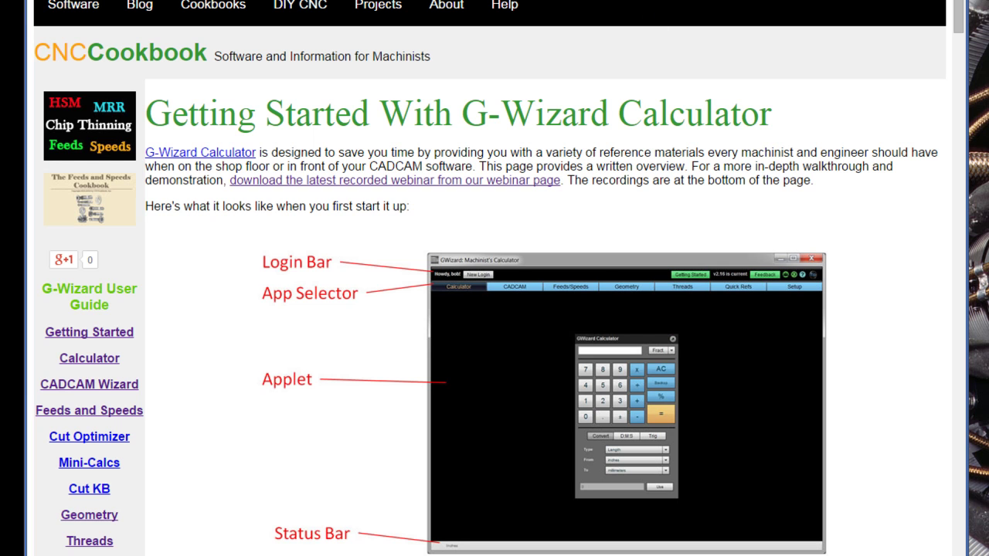
Open the site's Help menu and scroll through the G-Wizard Help Desk page
click(510, 9)
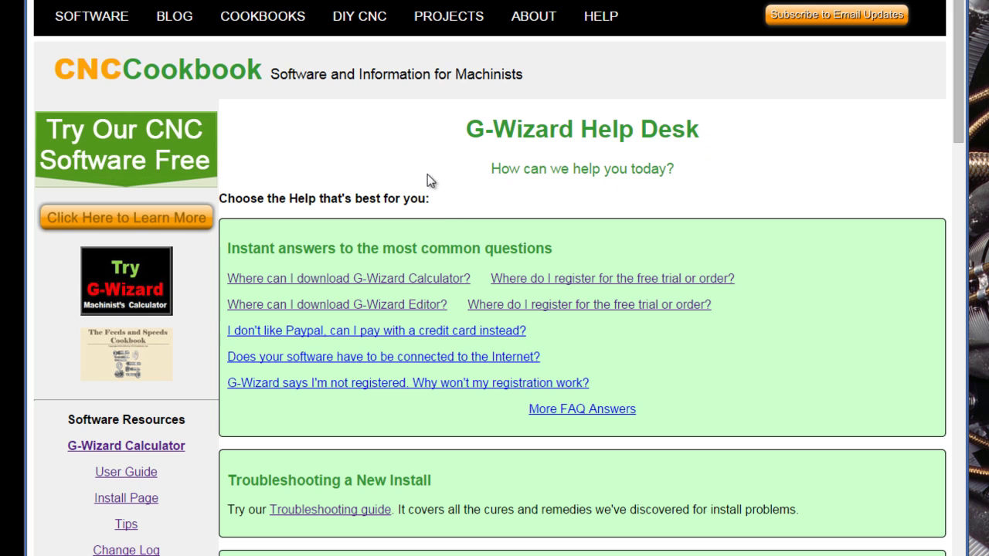
scroll(428, 177, down, 2)
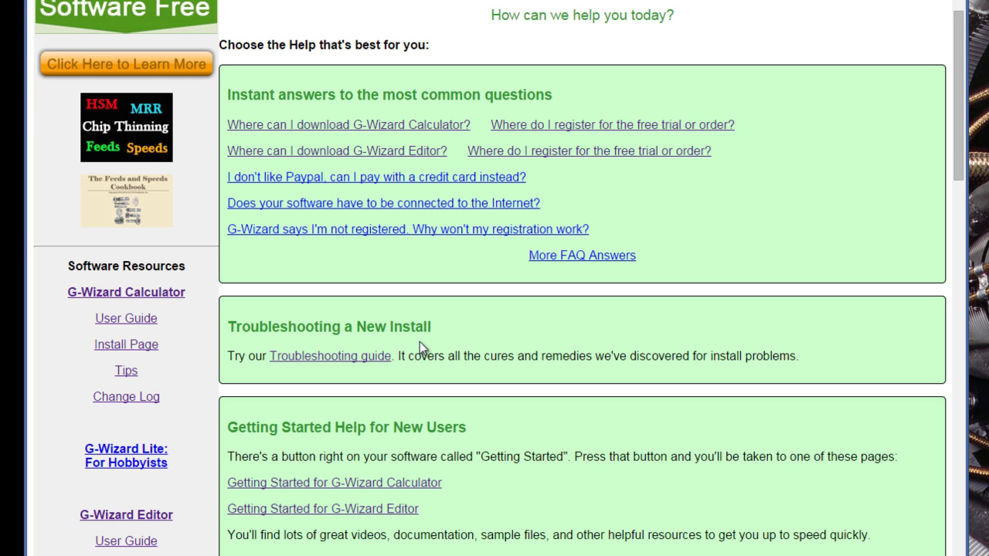
scroll(419, 341, up, 3)
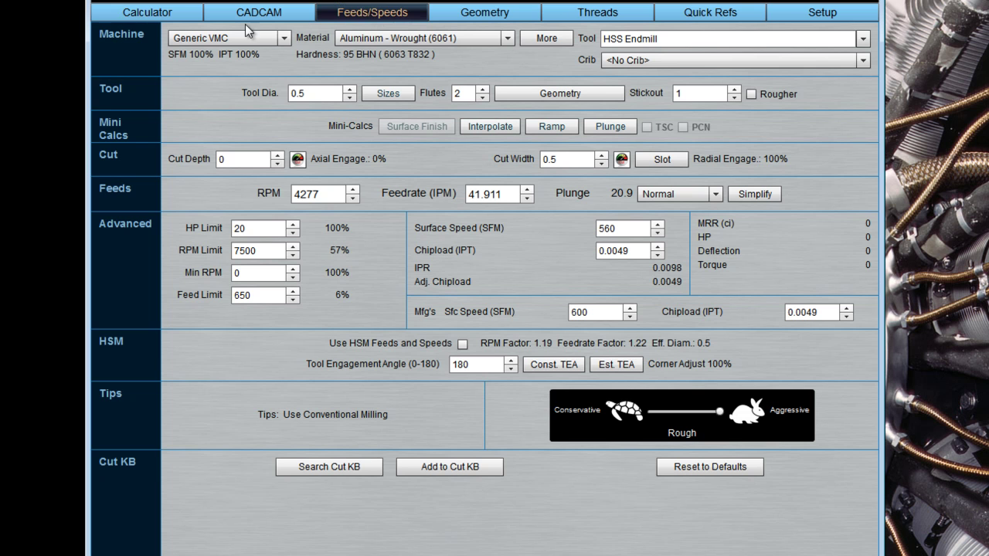
On the Calculator tab, preview the D:M:S and Trig functions, then return to Convert
click(150, 10)
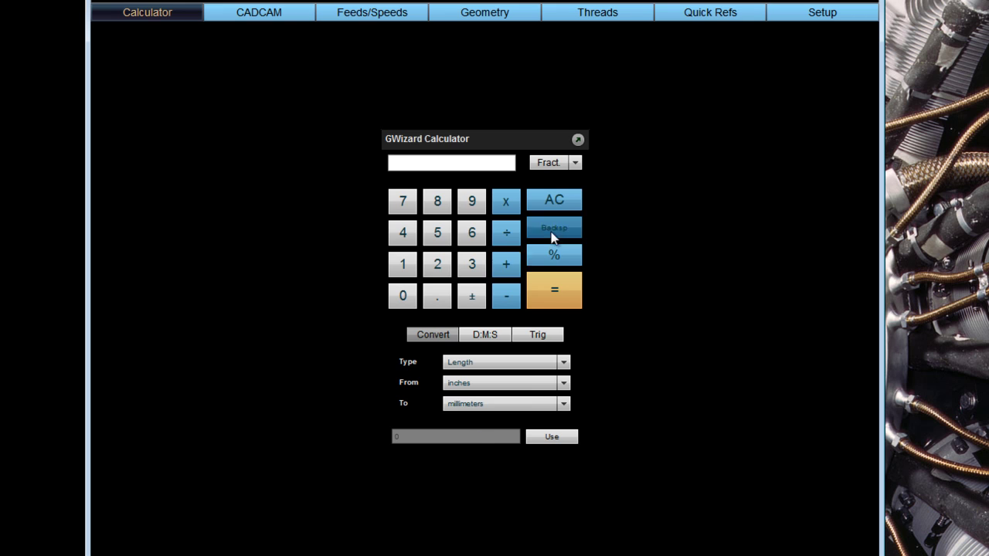
click(493, 334)
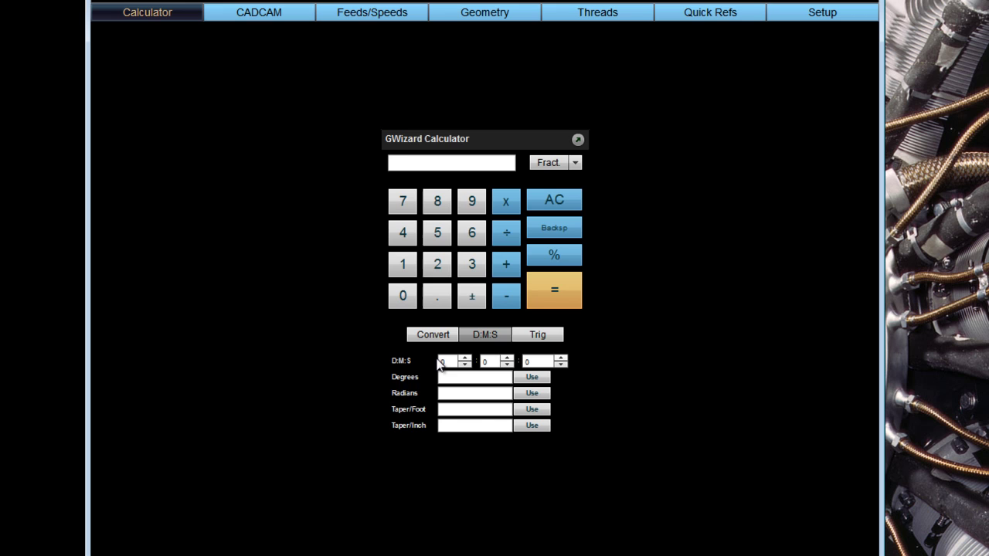
click(550, 335)
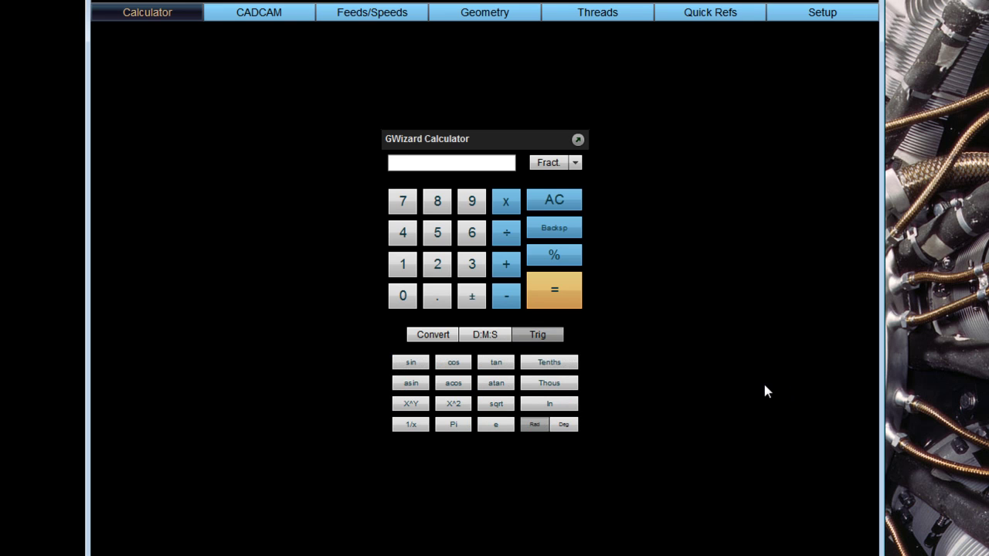
click(426, 335)
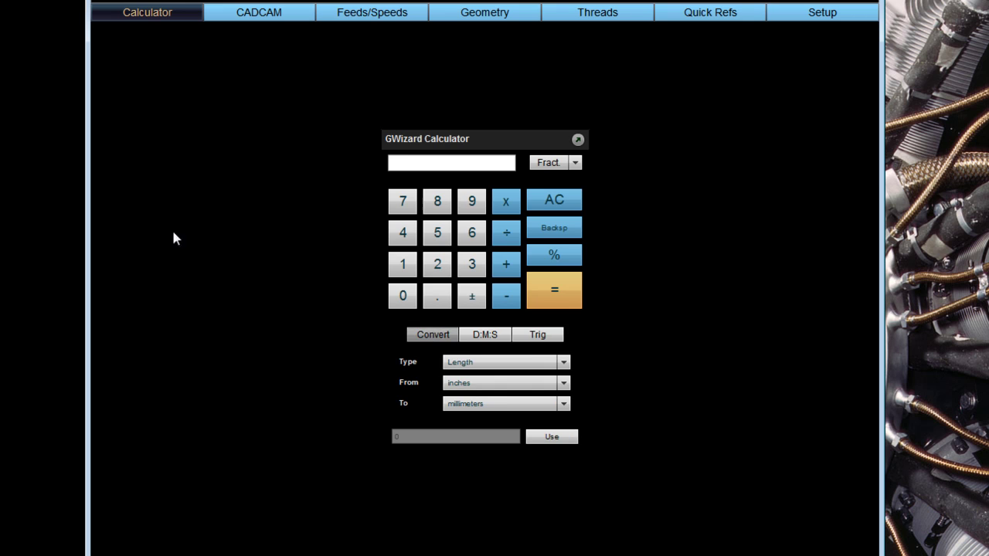
Switch to the CADCAM tab showing the Pocket operation's depth, extent and time estimate
click(256, 9)
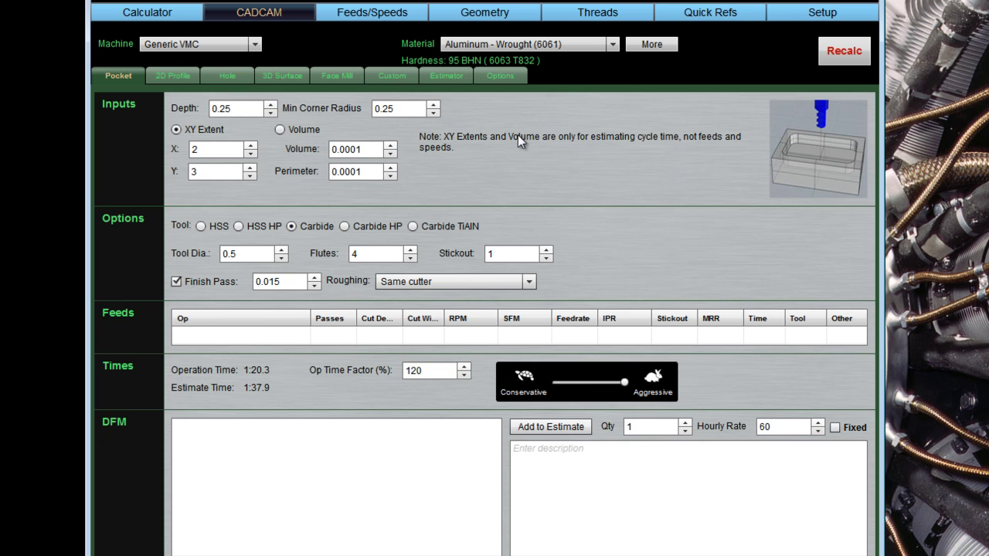
Return to the Feeds/Speeds tab showing 4277 RPM and 41.911 IPM for 6061 aluminum
click(368, 12)
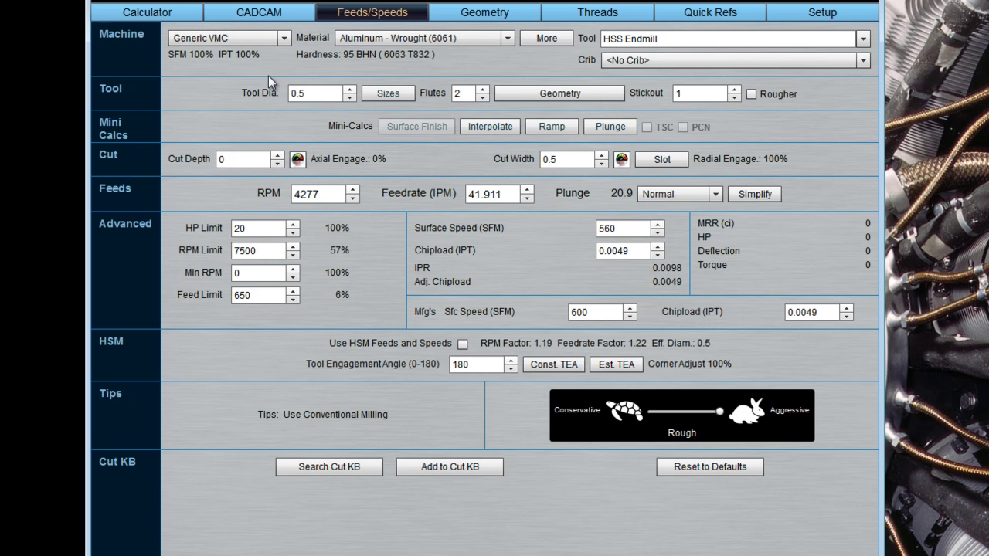
Open Geometry and view the Oblique Triangle, Bolt Circles, Dovetails, Tapers and Chamfer/Drill calculators
click(482, 13)
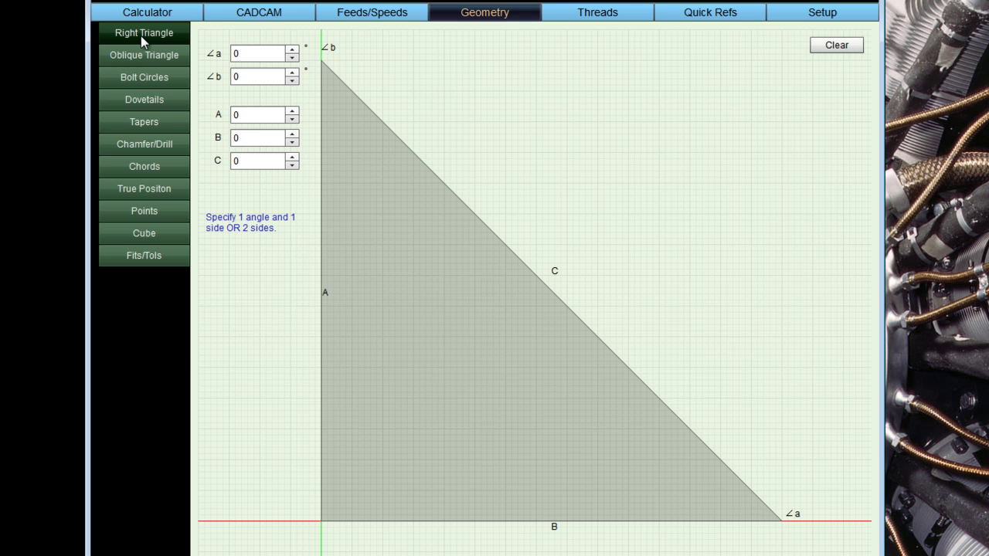
click(153, 52)
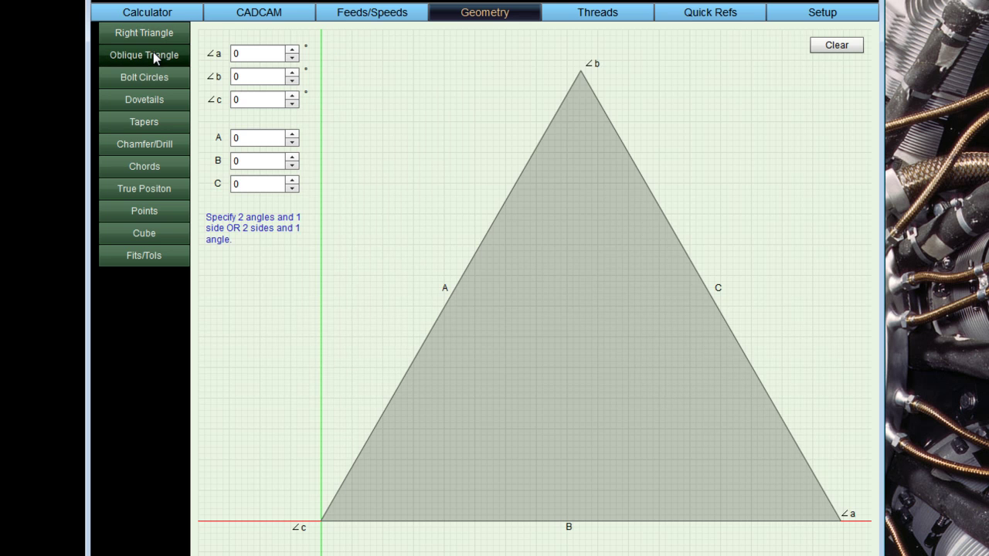
click(150, 82)
click(148, 96)
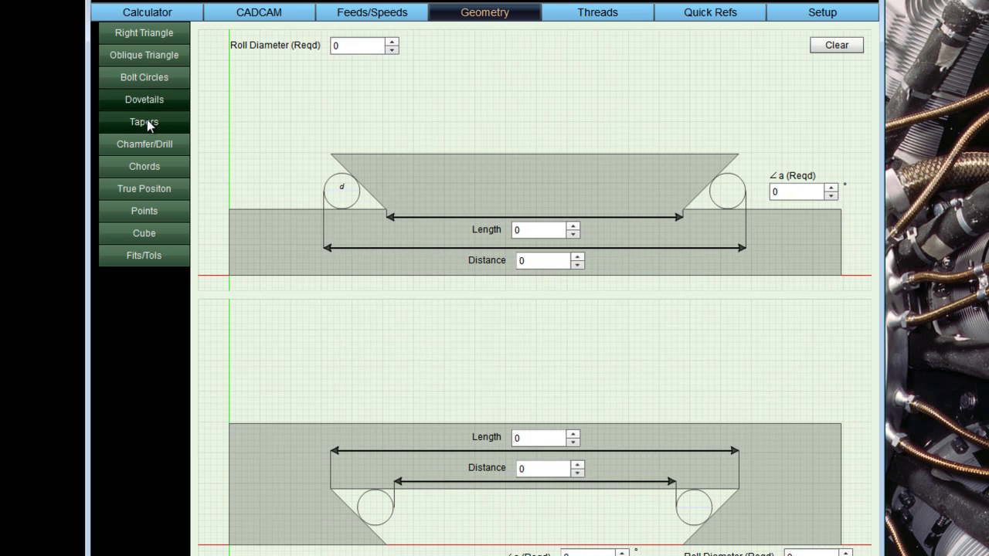
click(149, 130)
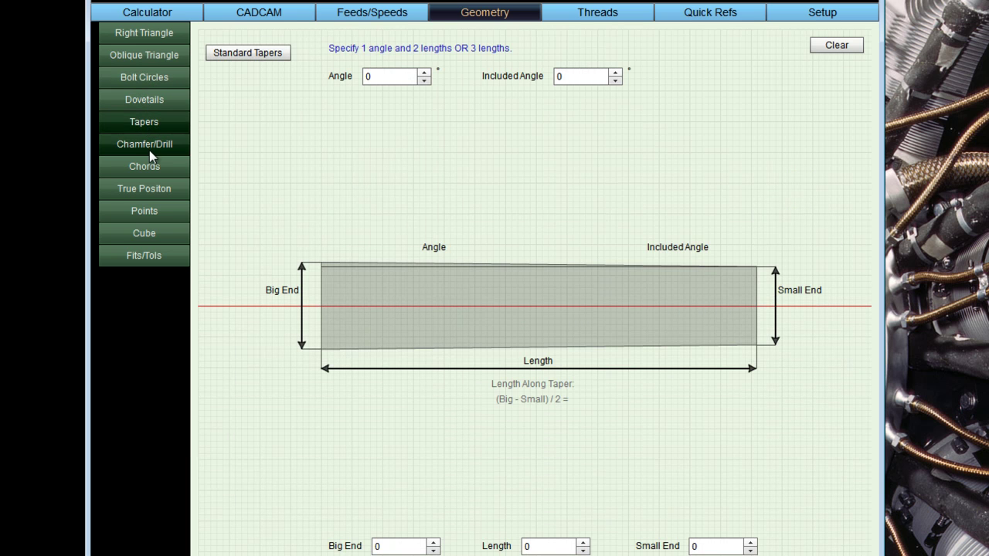
click(149, 150)
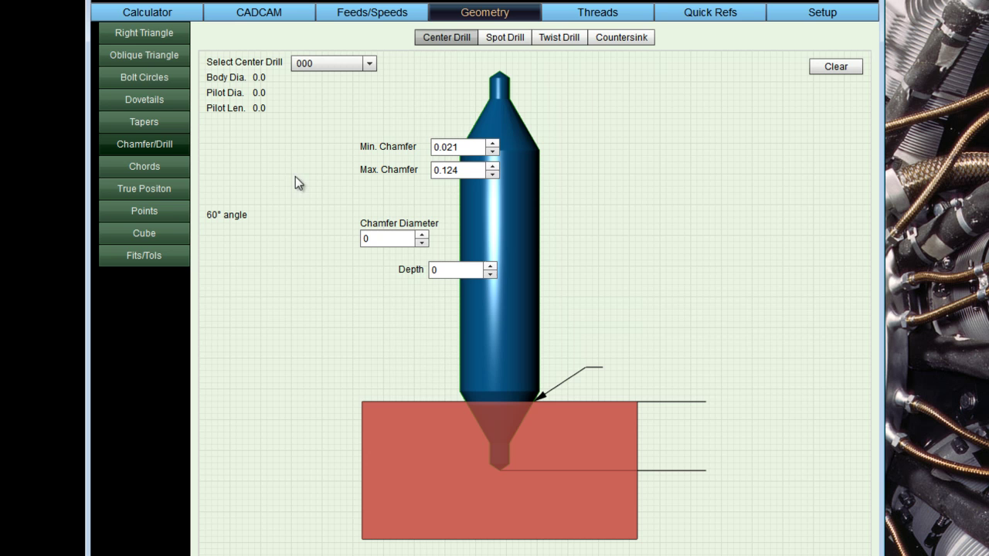
View the Chords, True Position, Points, Cube and Fits/Tols calculators, ending on Right Triangle
click(147, 168)
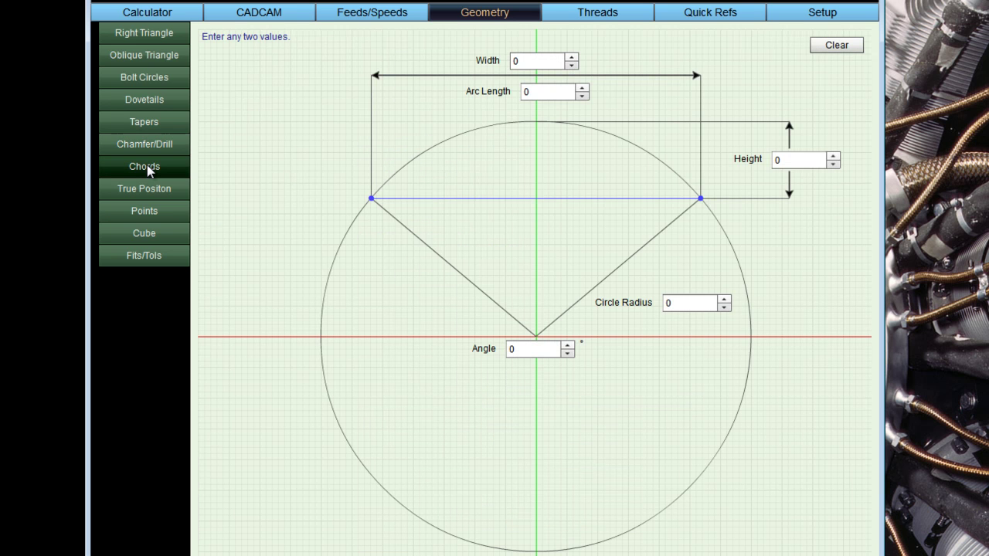
click(147, 187)
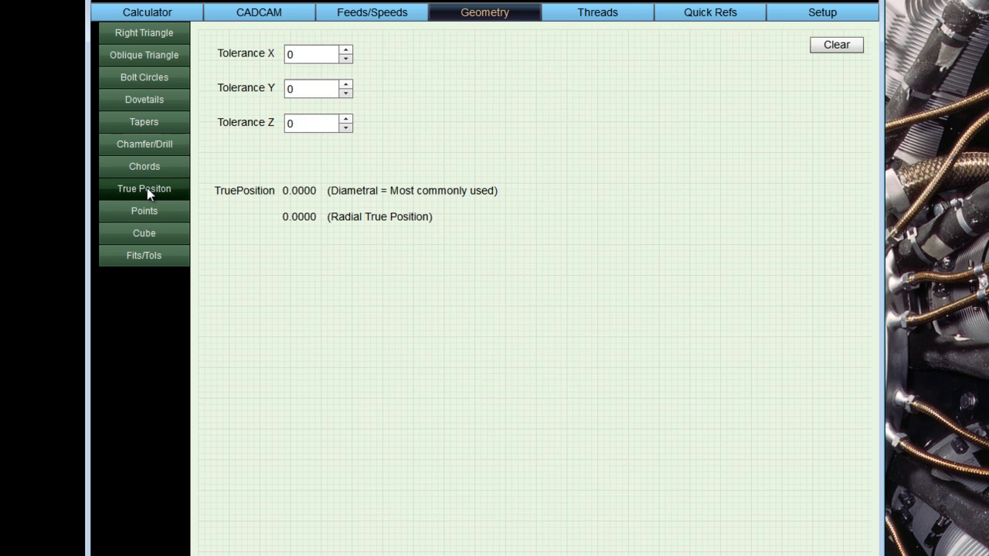
click(146, 212)
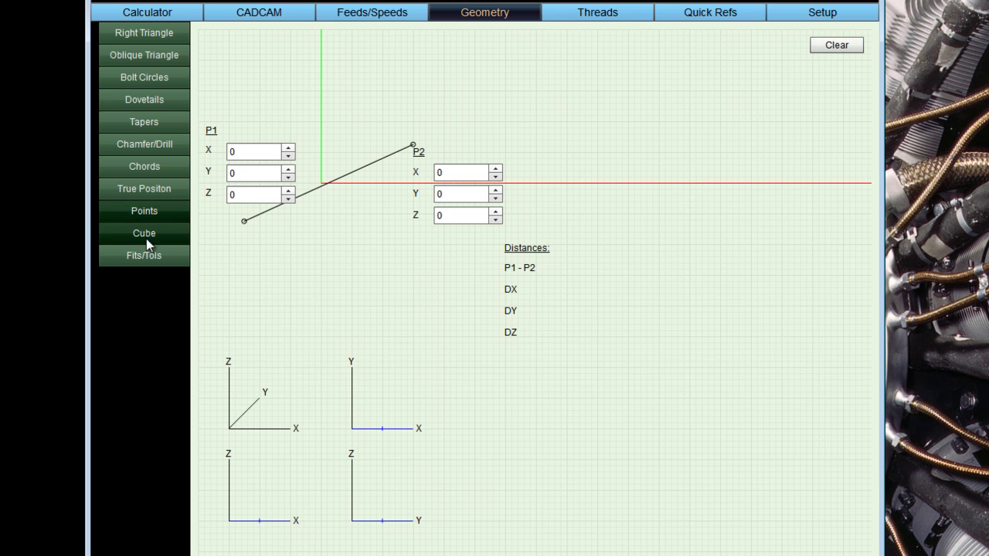
click(146, 232)
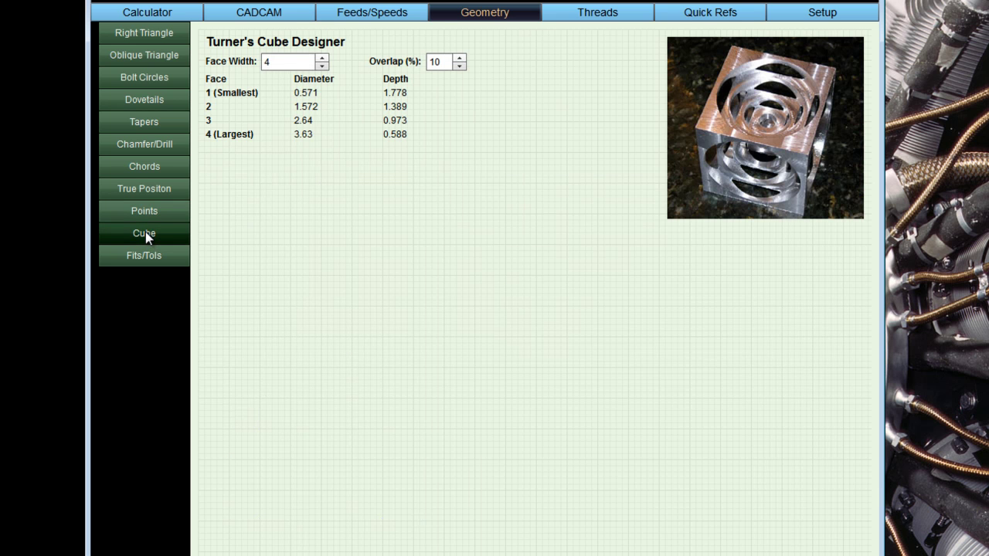
click(145, 260)
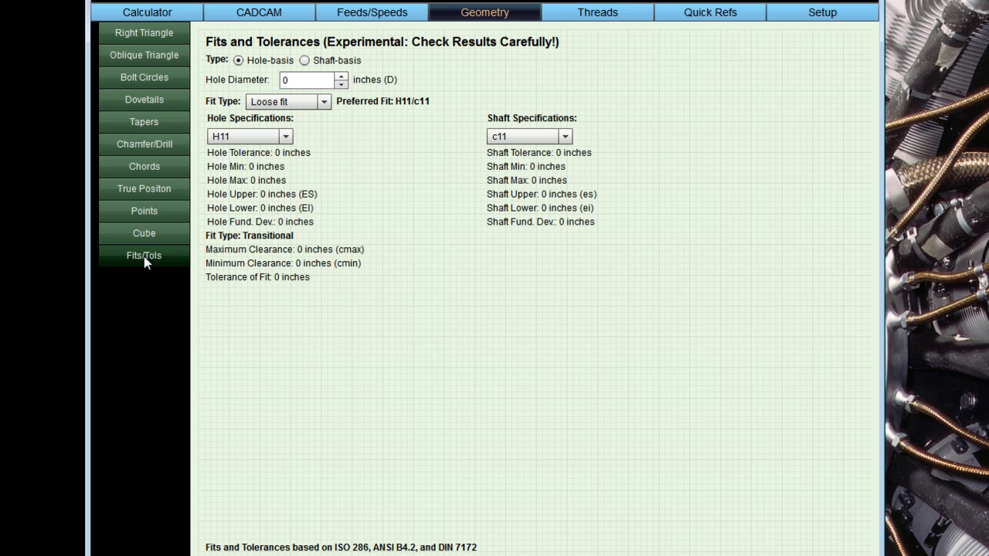
click(149, 31)
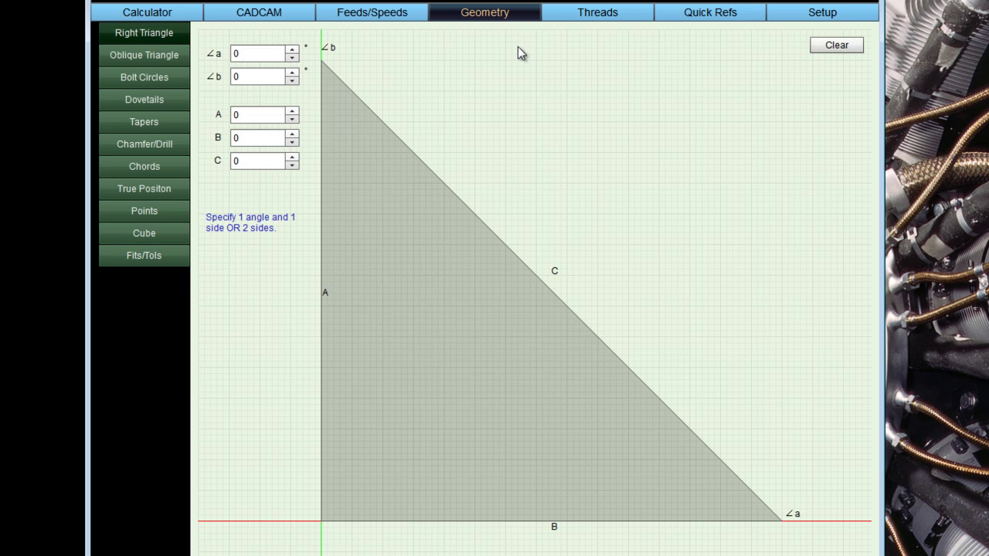
Browse the Threads, Drill Chart, Fasteners, Weight, Thermal Expansion, Resistor and Motor quick references
click(611, 16)
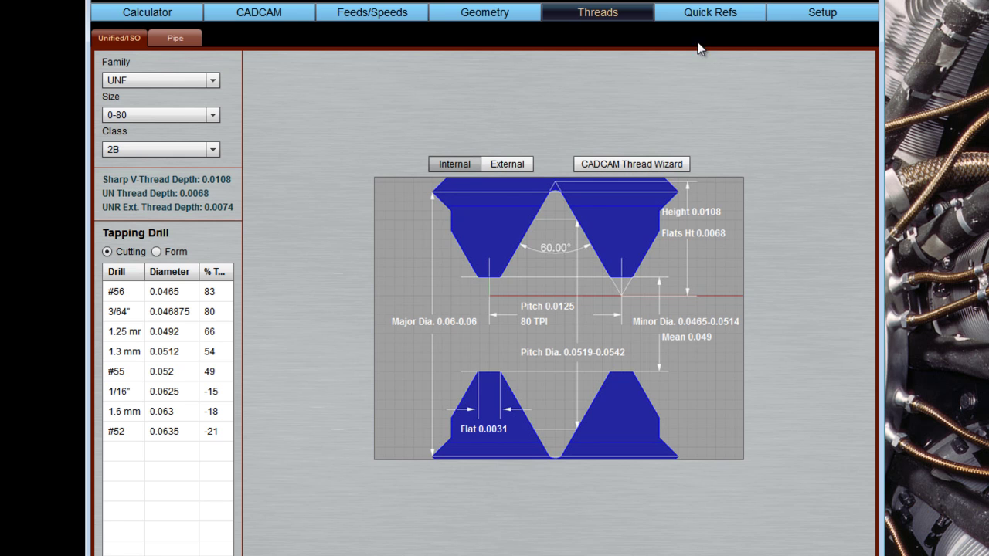
click(706, 15)
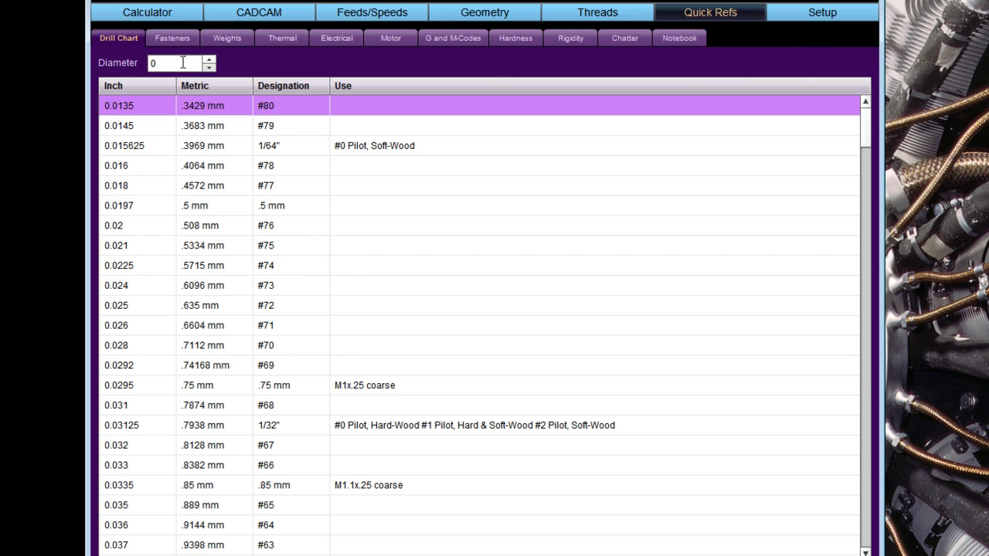
click(170, 38)
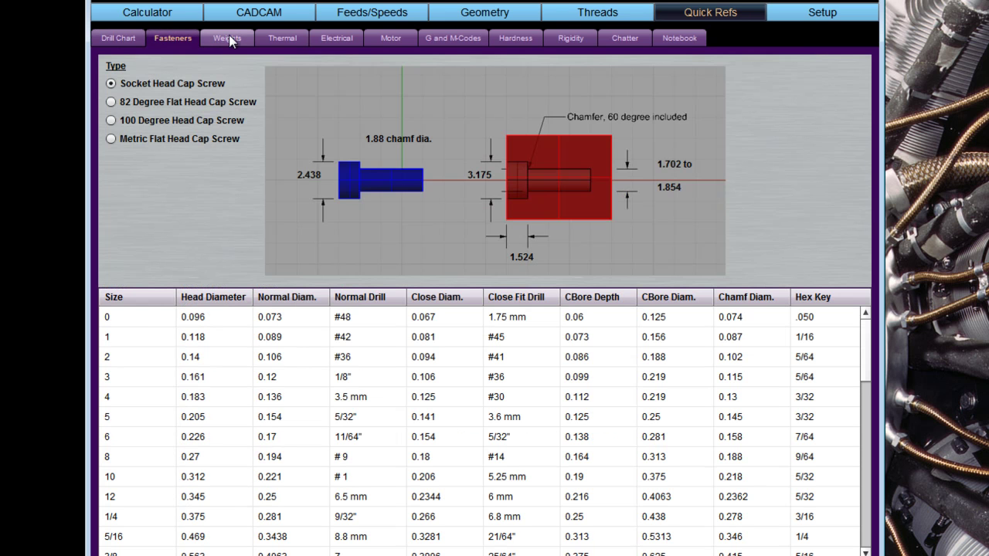
click(228, 38)
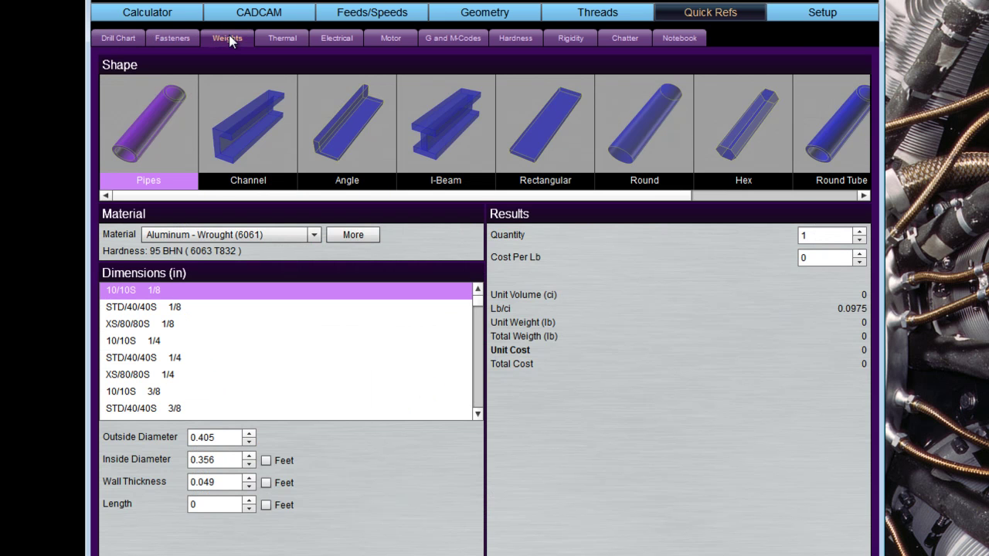
click(275, 39)
click(338, 40)
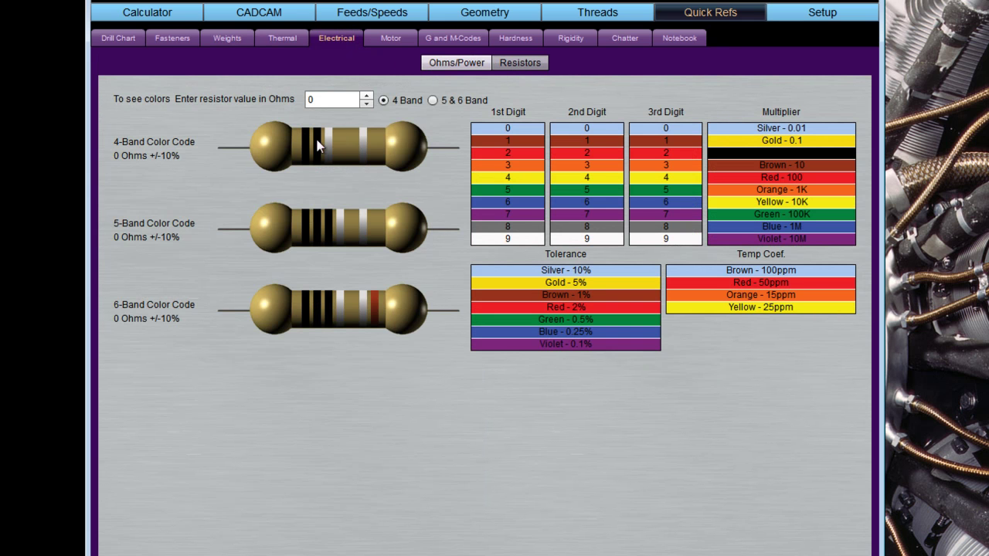
click(395, 37)
View the G-code, Hardness, Rigidity, Chatter and Notebook references, then return to the Drill Chart
click(469, 45)
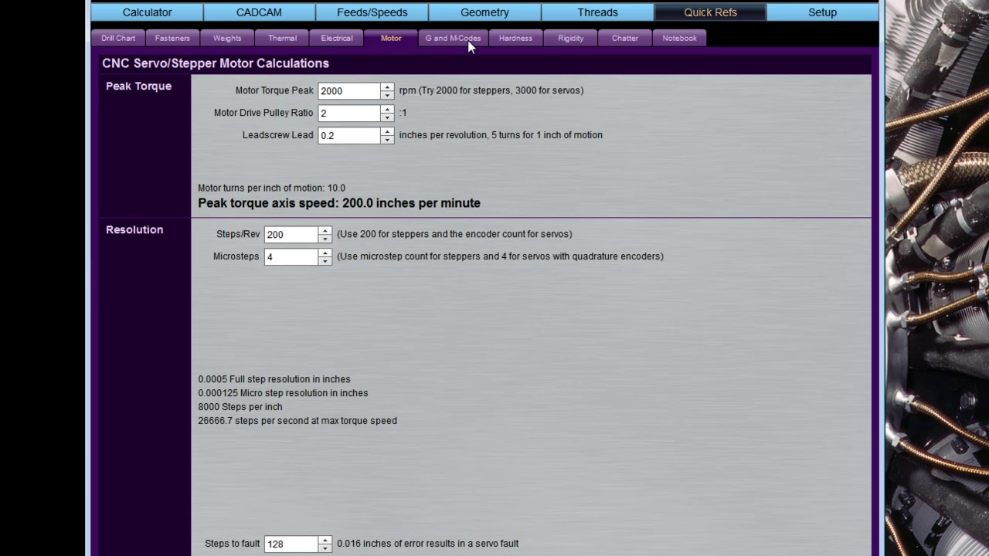
click(526, 42)
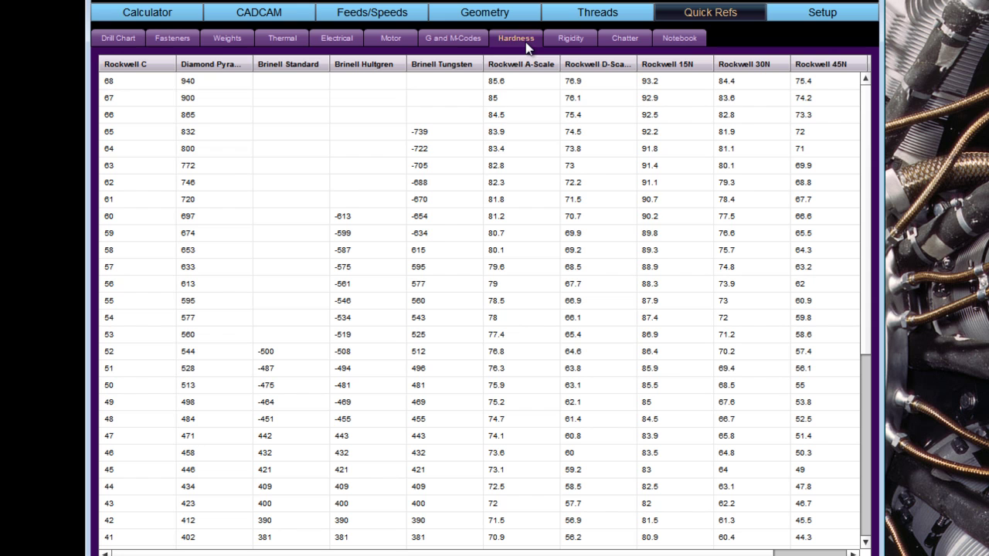
click(581, 43)
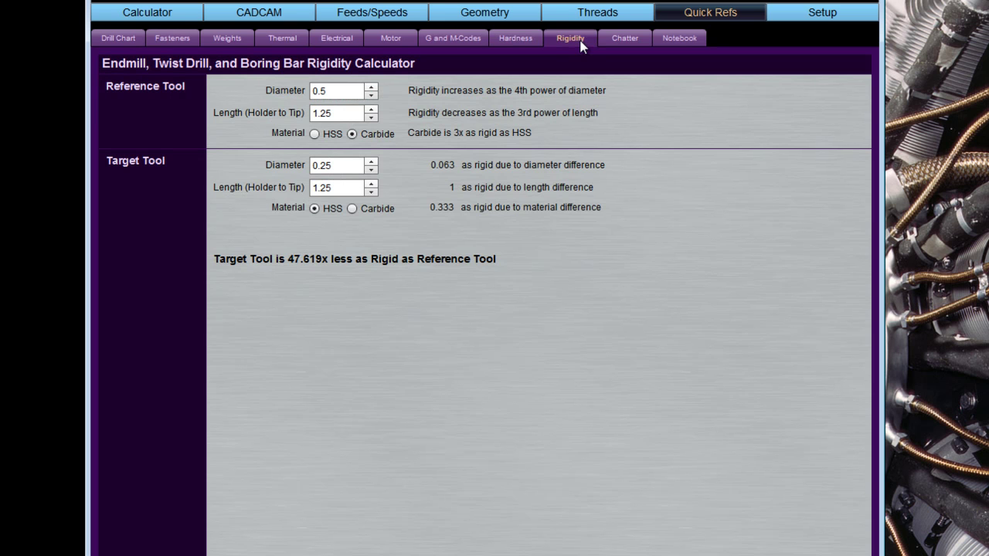
click(632, 37)
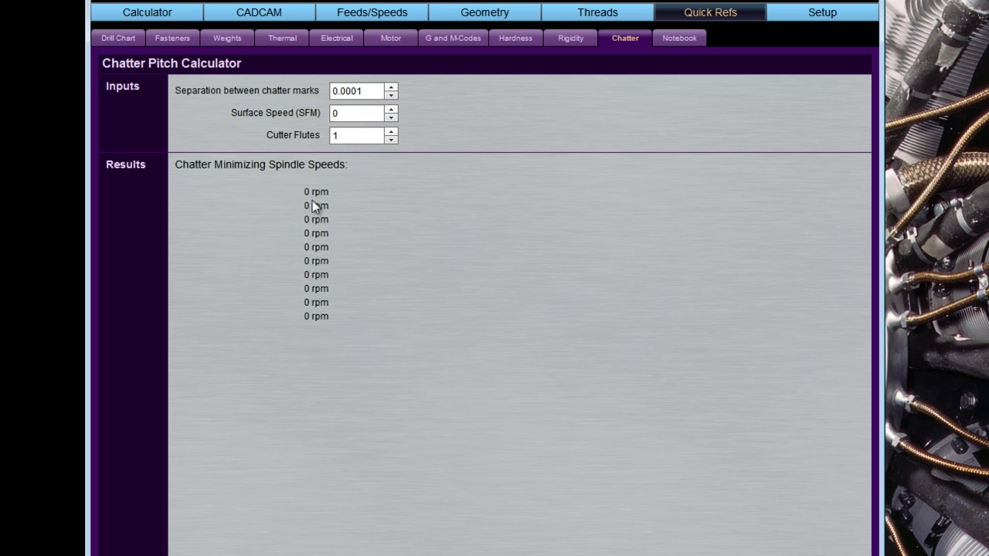
click(667, 40)
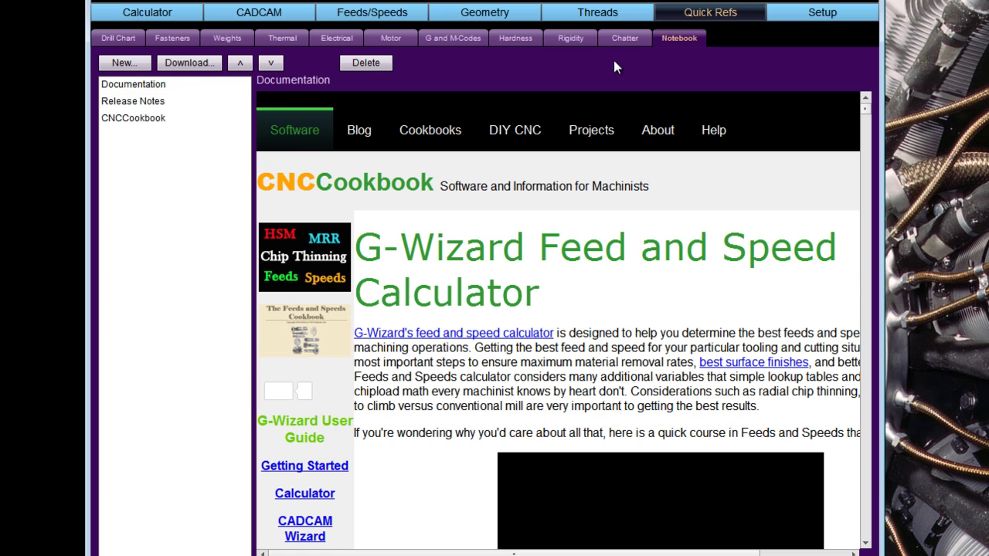
click(123, 37)
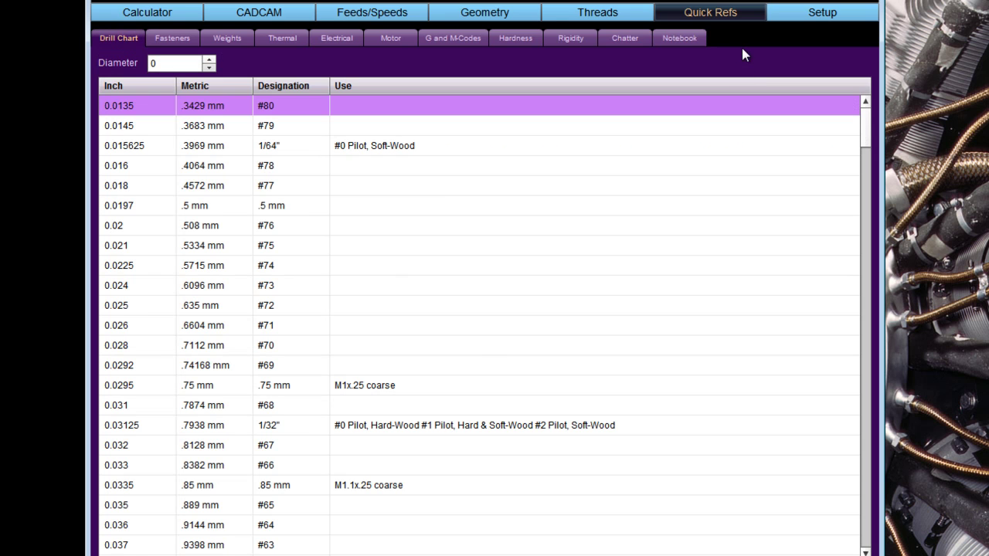
Step through Setup's Tool Crib, Files, Integrate, Other and About pages, ending on version 2.58
click(819, 19)
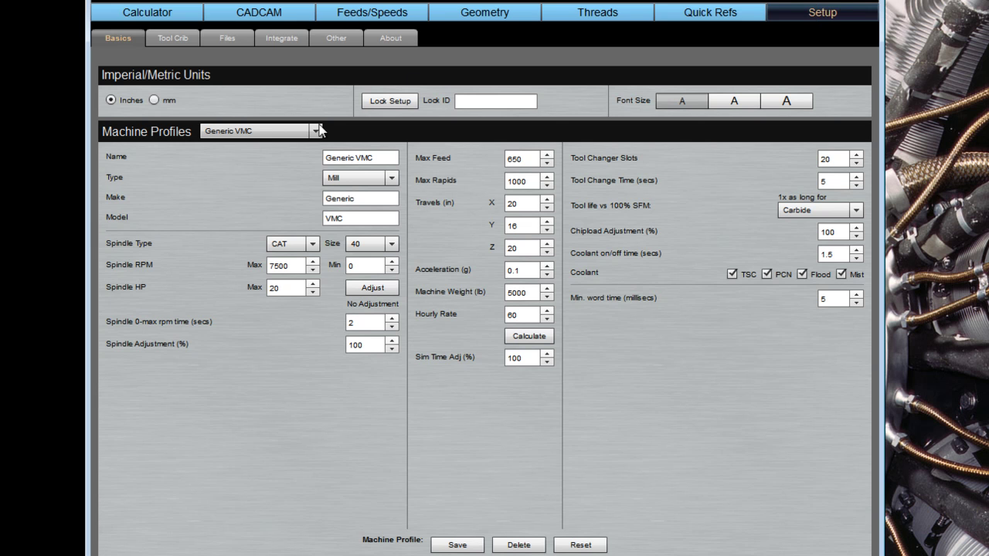
click(180, 37)
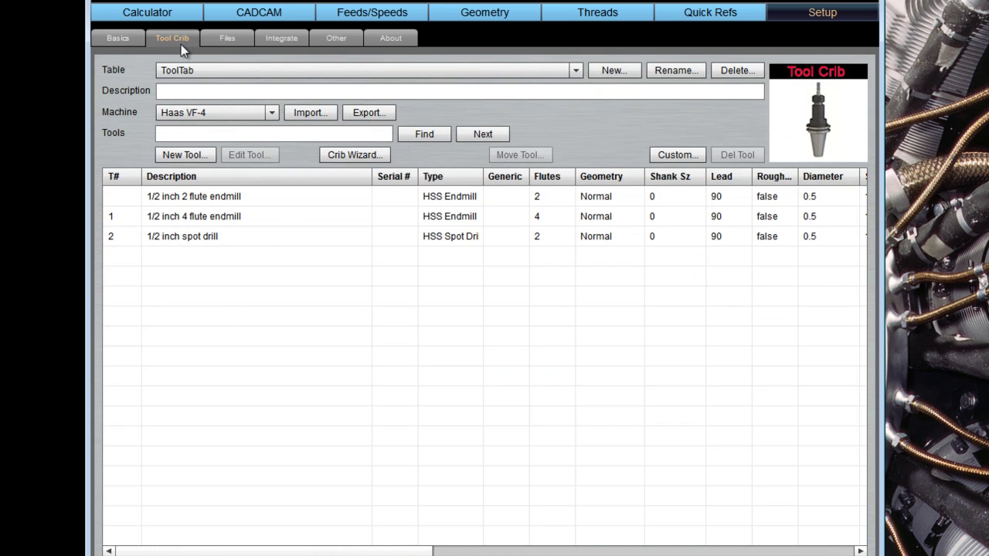
click(223, 37)
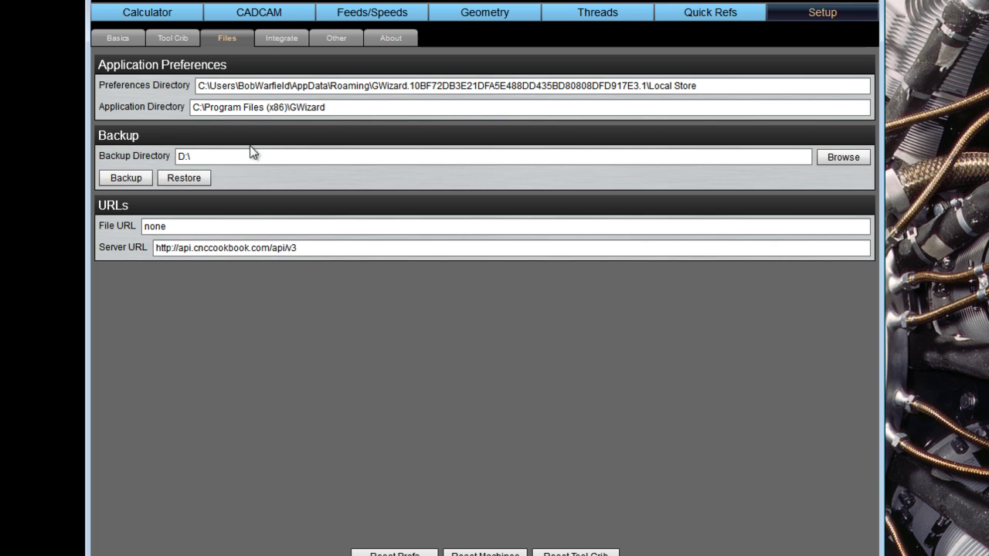
click(274, 41)
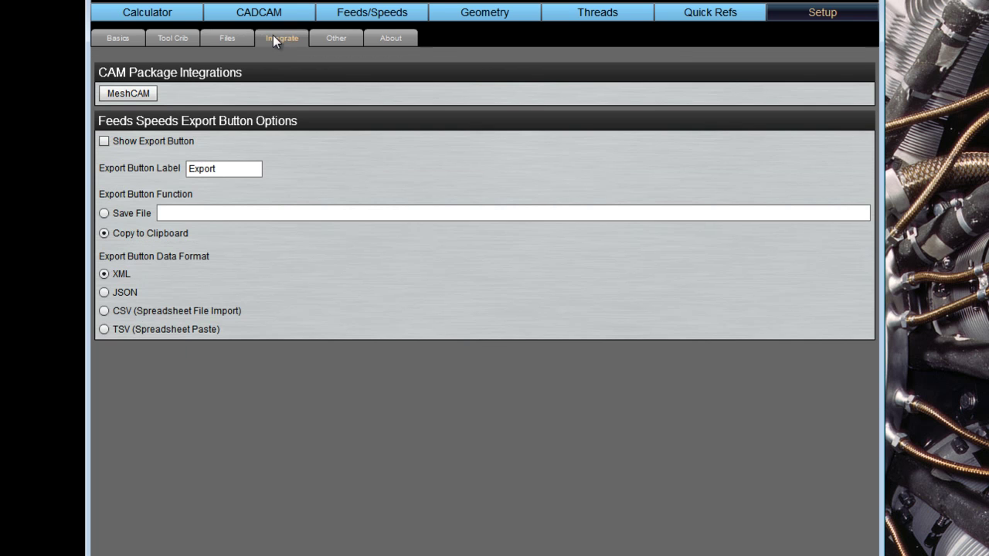
click(336, 40)
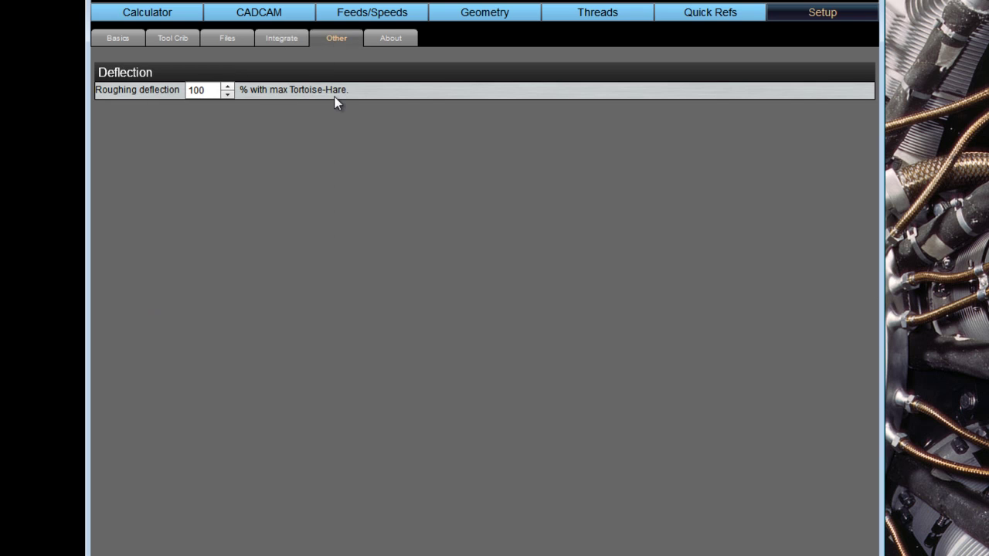
click(398, 38)
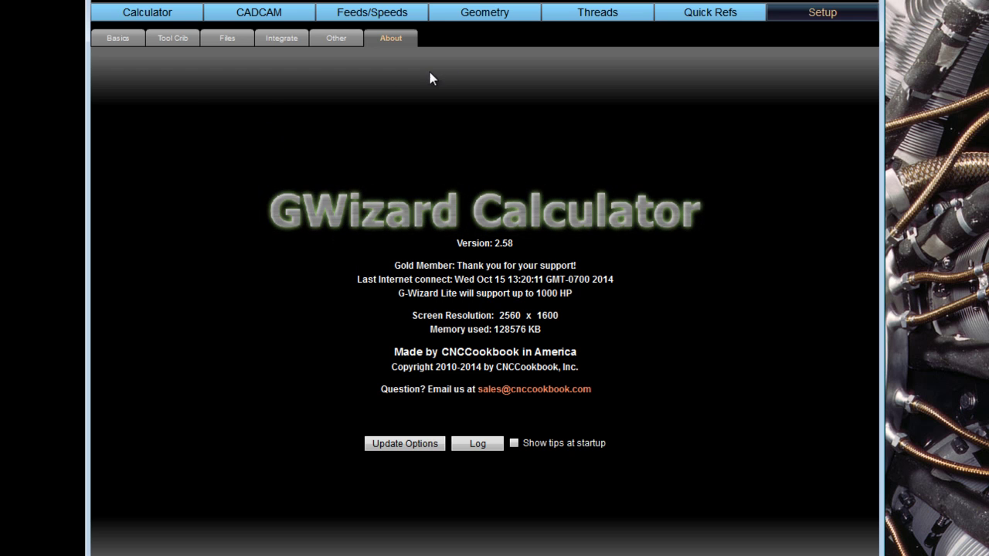
On Setup Basics, inspect the profile, type and spindle lists, keeping Generic VMC, Mill and CAT
click(101, 36)
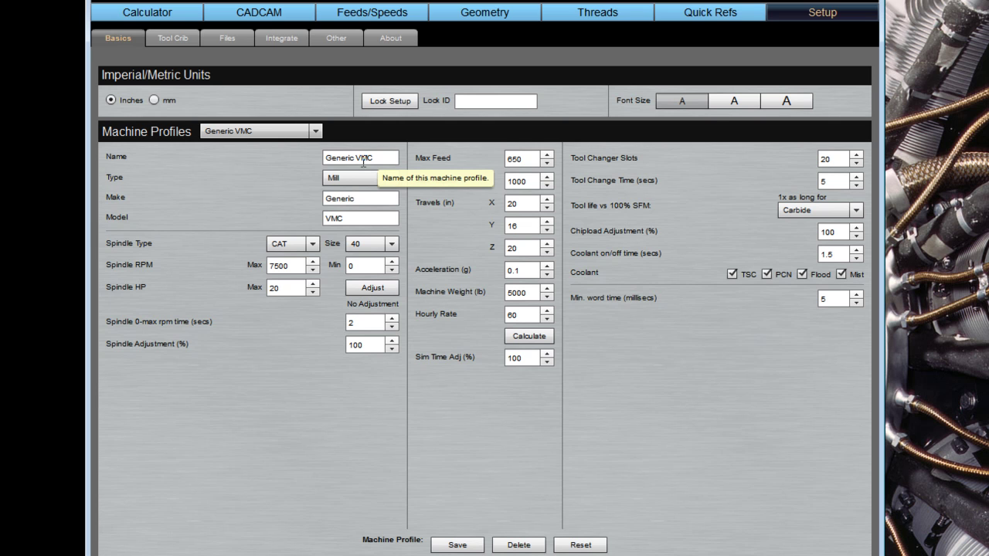
click(315, 132)
mouse_move(318, 181)
mouse_down()
mouse_move(308, 207)
mouse_move(306, 159)
mouse_move(307, 175)
mouse_up()
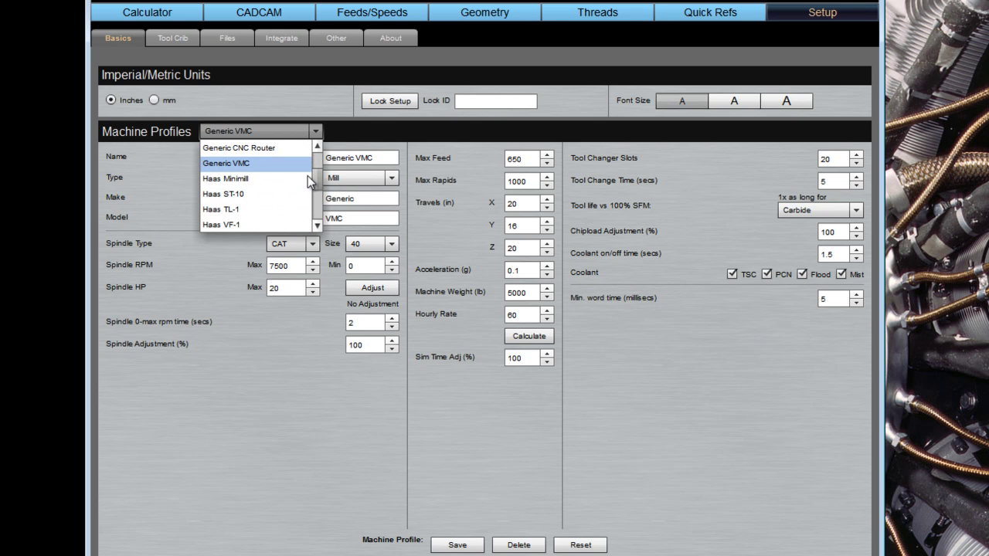
click(292, 167)
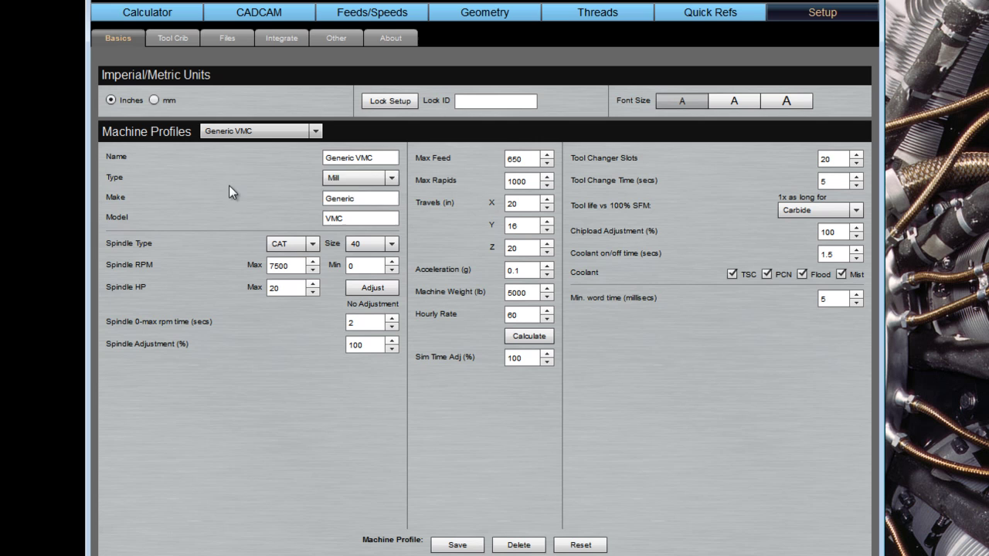
click(393, 180)
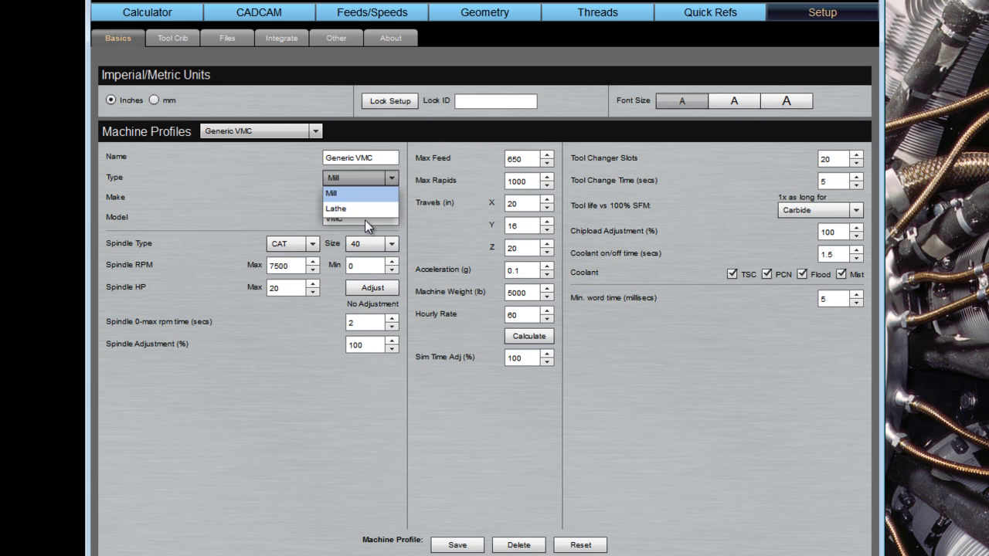
click(223, 172)
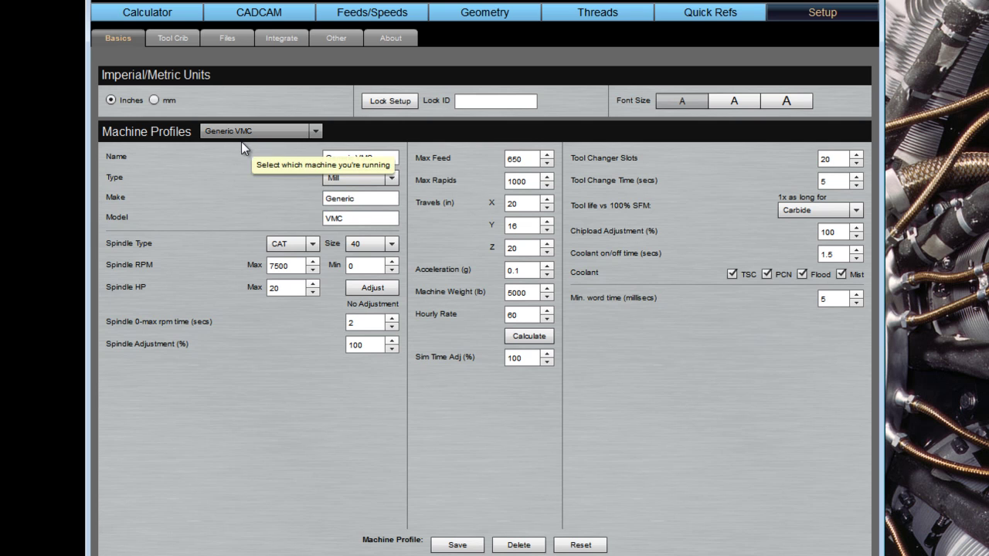
click(314, 244)
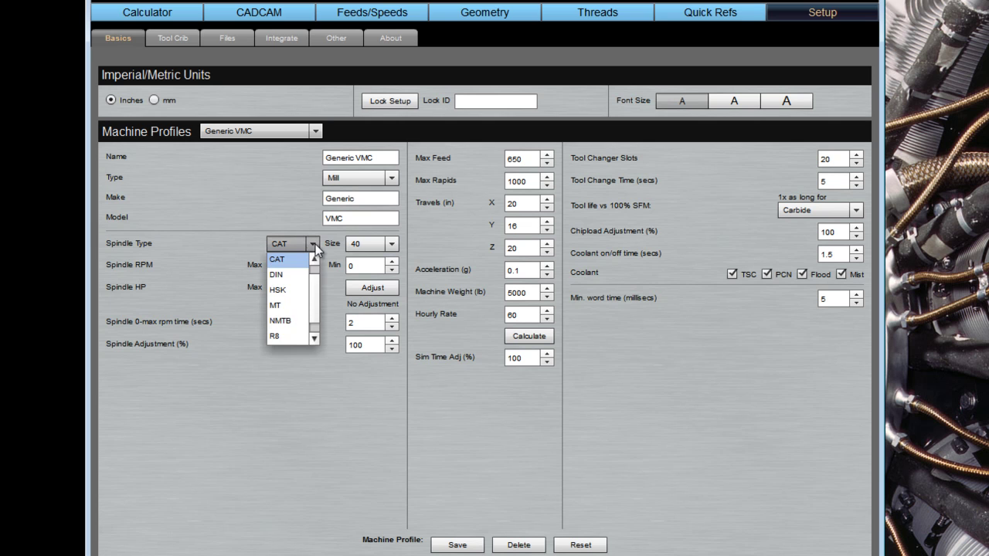
click(316, 244)
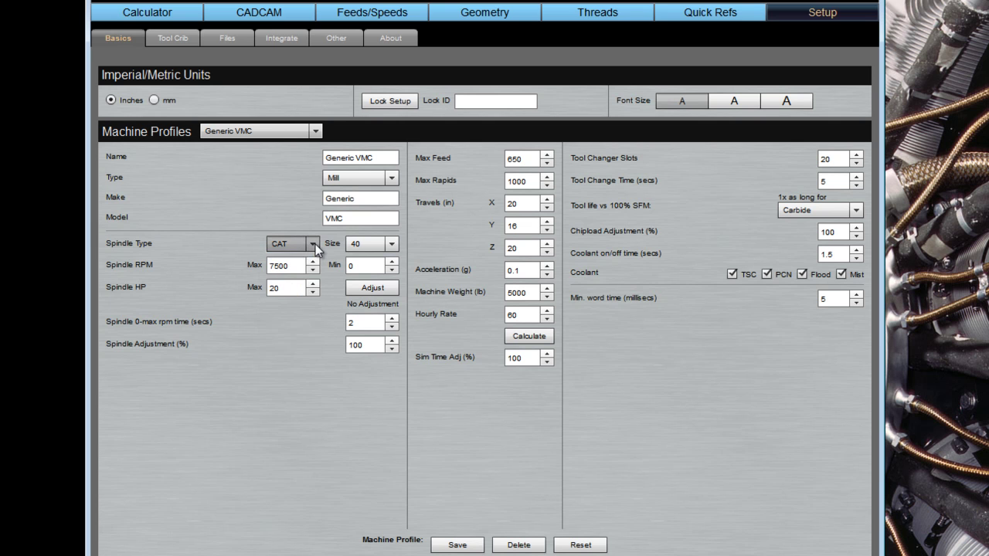
click(387, 288)
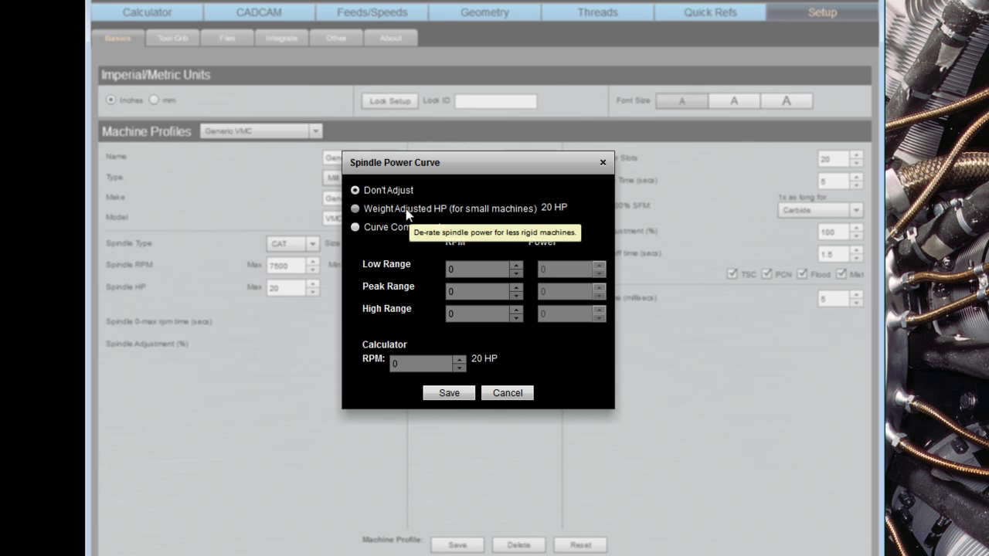
click(356, 209)
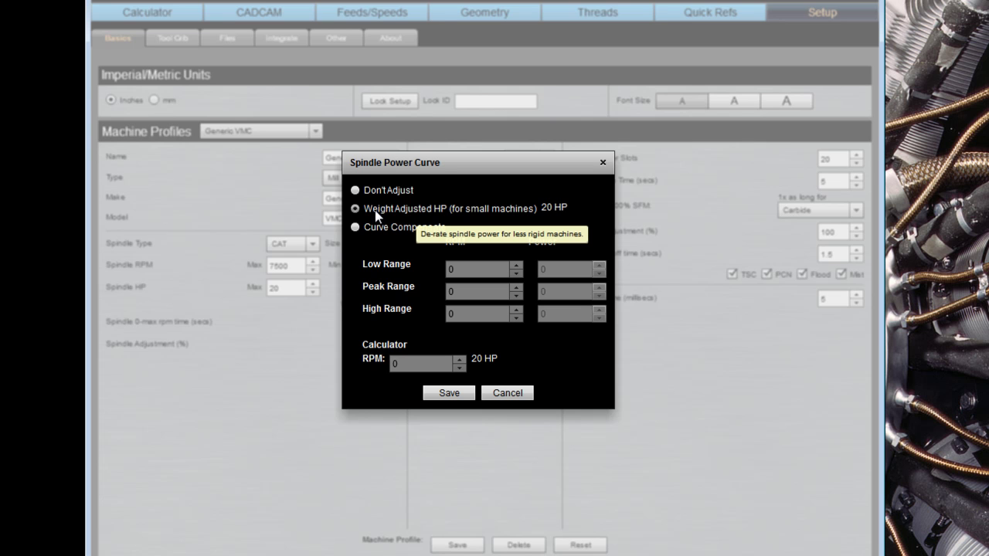
click(355, 227)
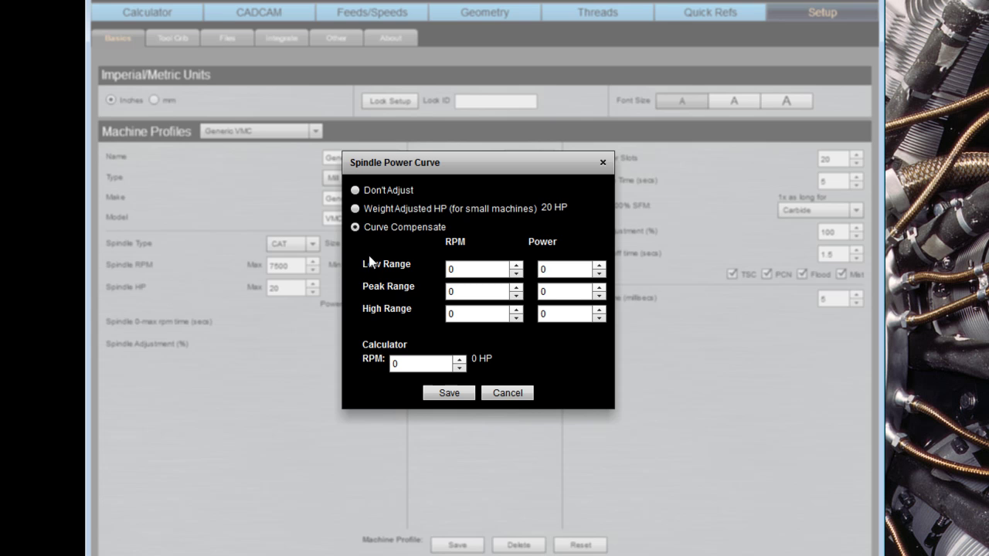
click(355, 190)
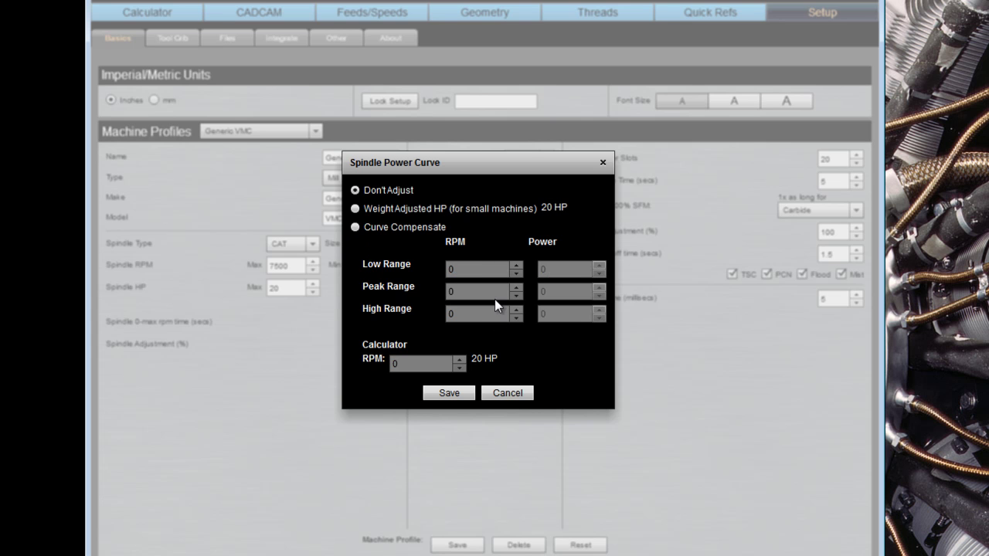
click(507, 393)
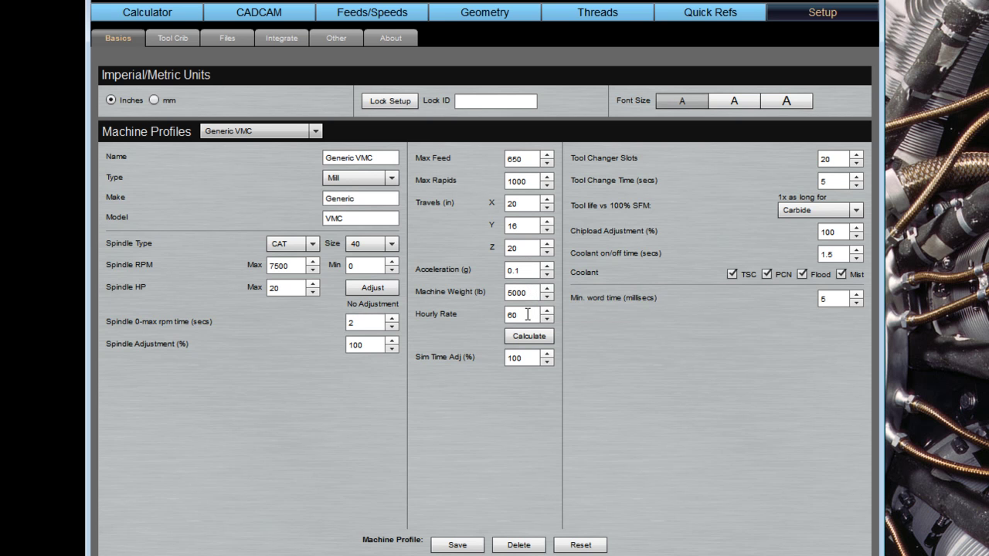
click(528, 340)
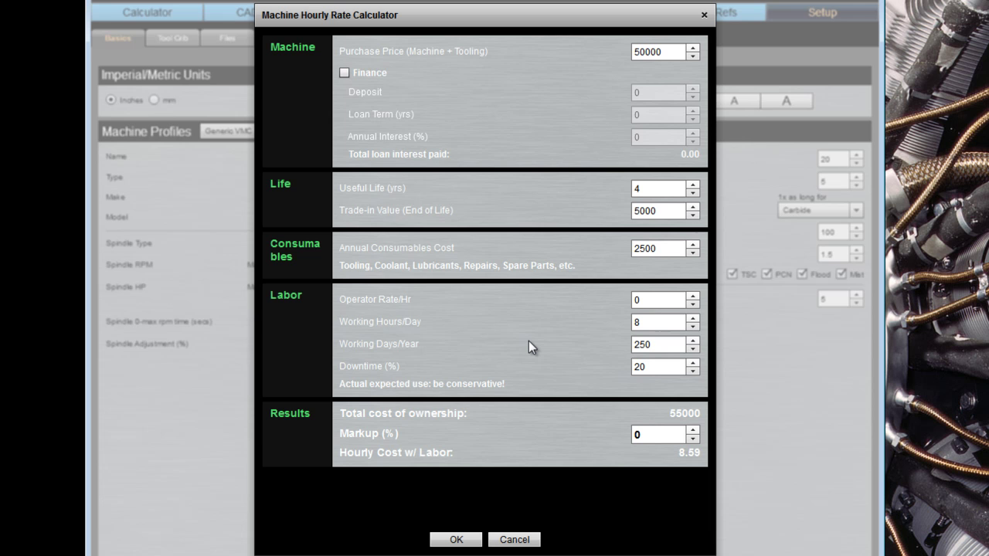
click(704, 15)
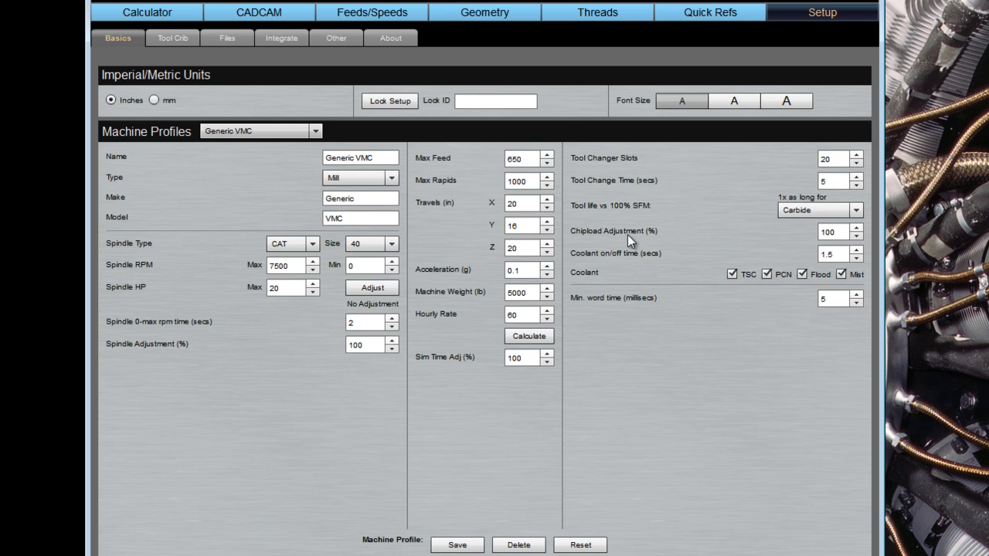
double_click(353, 345)
text(80)
drag(371, 342, 298, 345)
text(100)
On Feeds/Speeds, browse the Machine list and keep Generic VMC selected
click(375, 12)
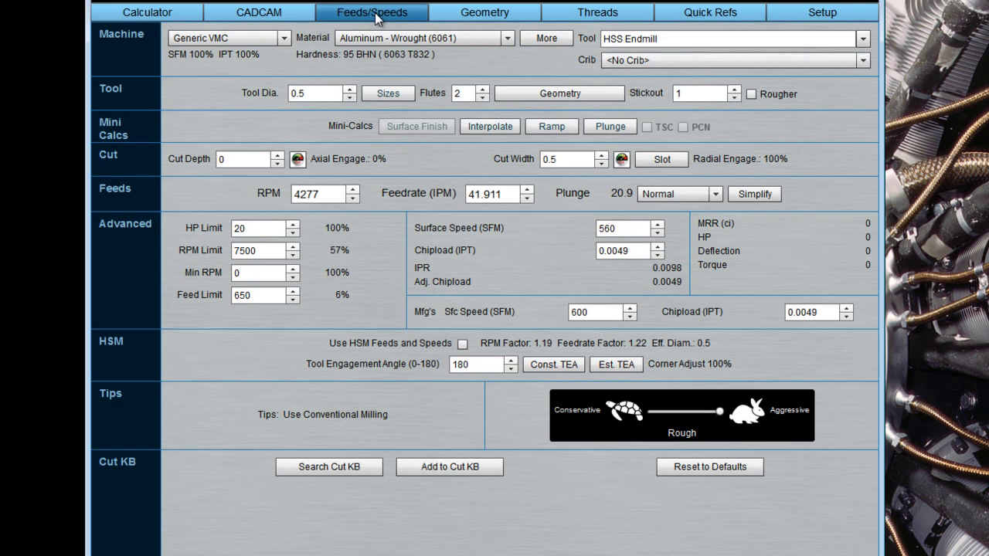
click(285, 38)
scroll(287, 103, up, 2)
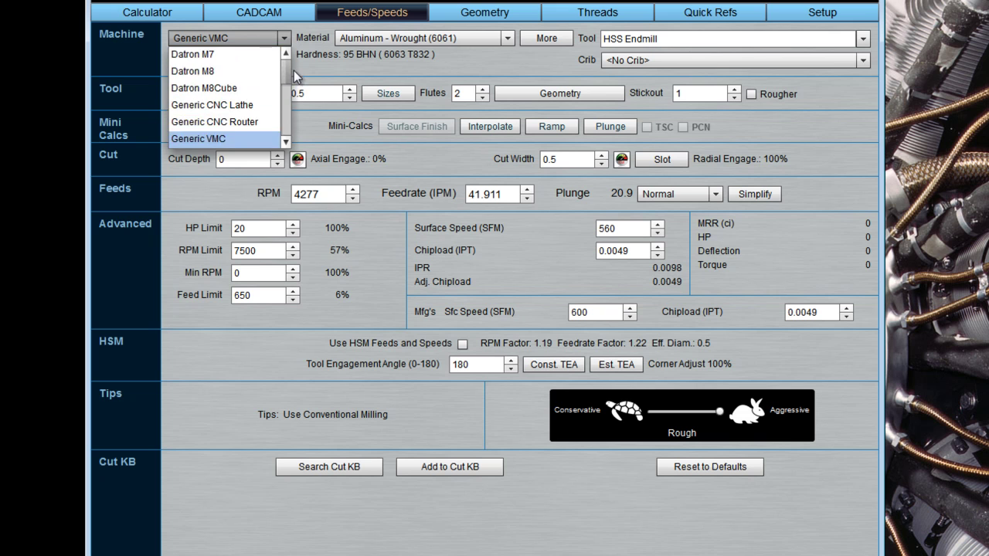
scroll(285, 139, down, 4)
drag(285, 139, 284, 77)
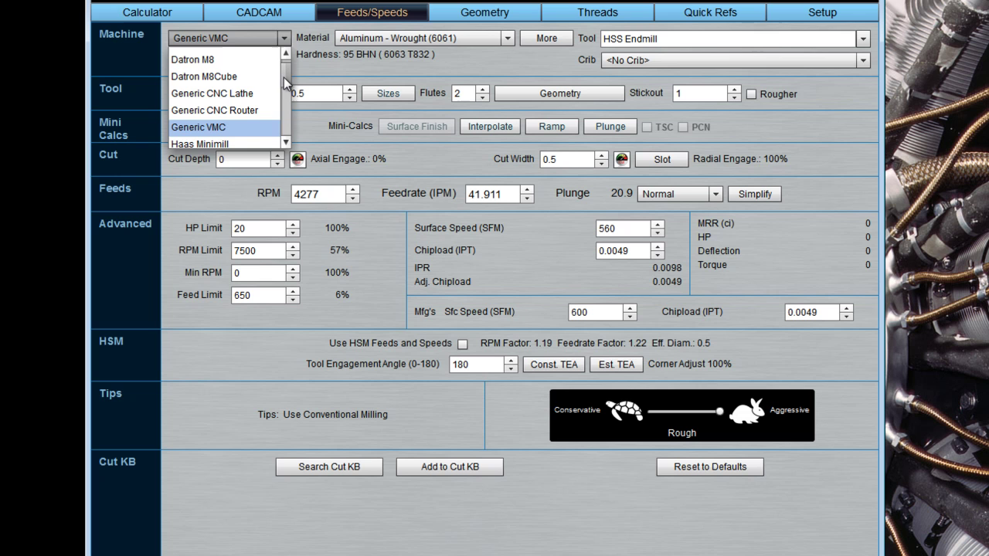
click(290, 34)
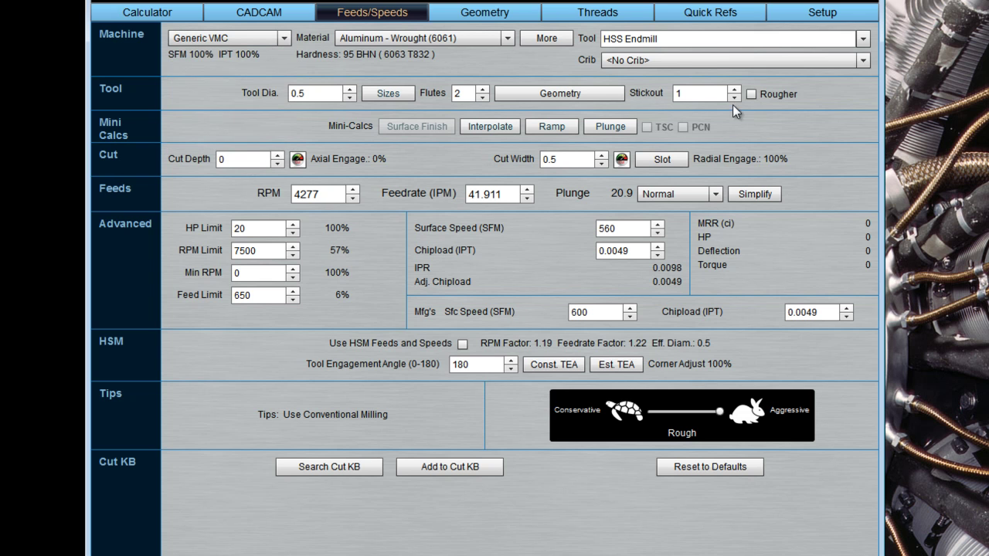